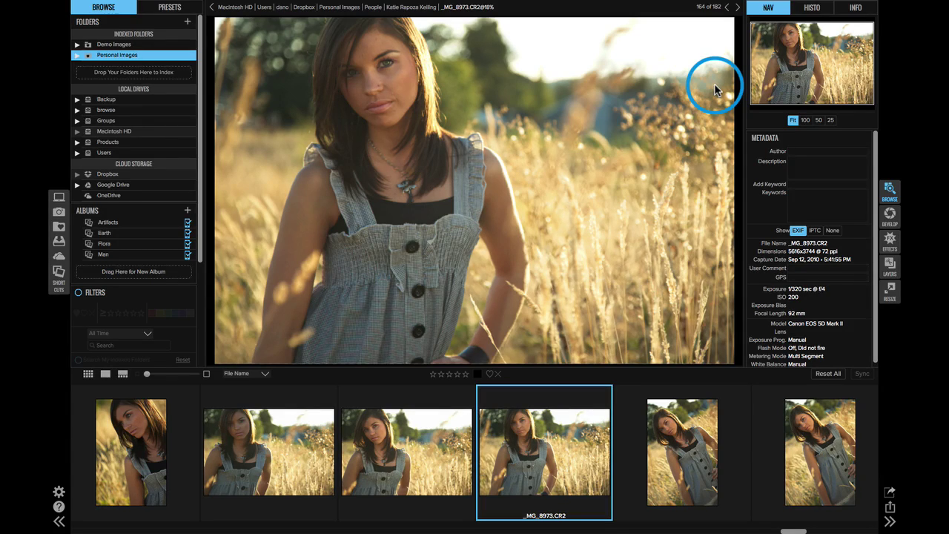
Apply the Matte 11 preset from the Faded & Matte presets to _MG_8973
{"action": "left_click", "coordinate": [186, 13]}
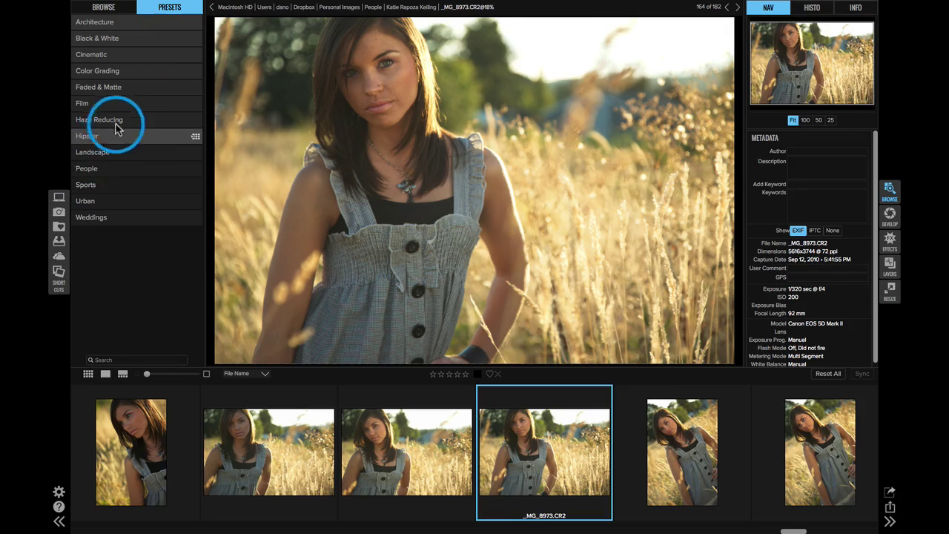
{"action": "left_click", "coordinate": [102, 88]}
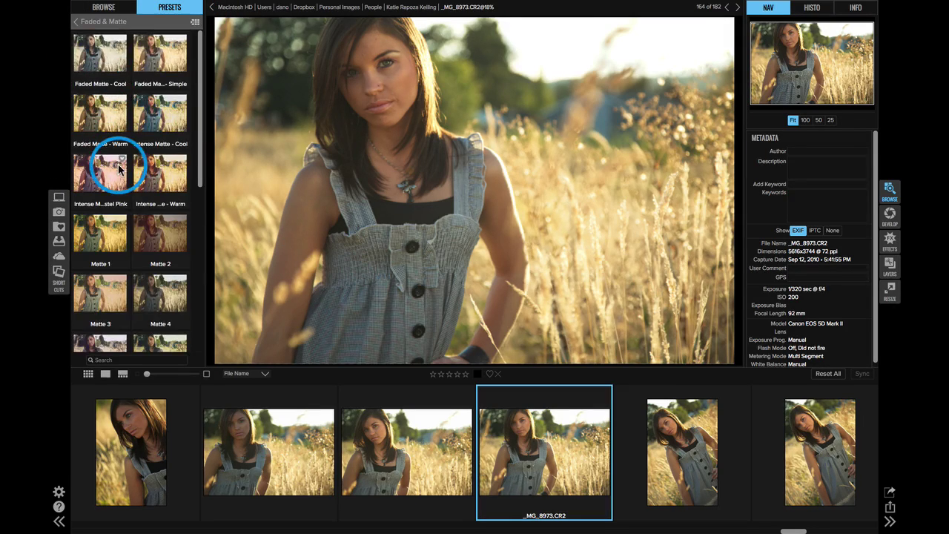
{"action": "scroll", "coordinate": [119, 169], "scroll_direction": "down", "scroll_amount": 5}
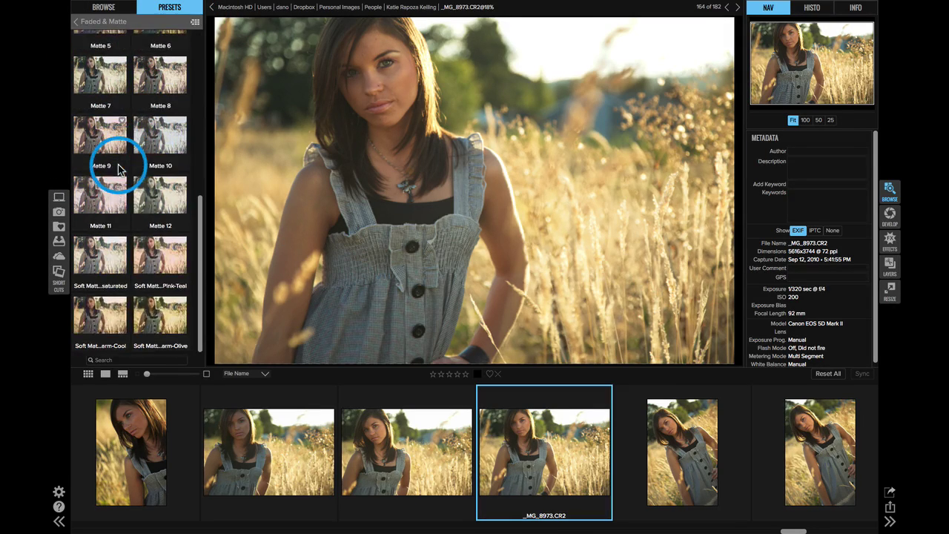
{"action": "left_click", "coordinate": [102, 198]}
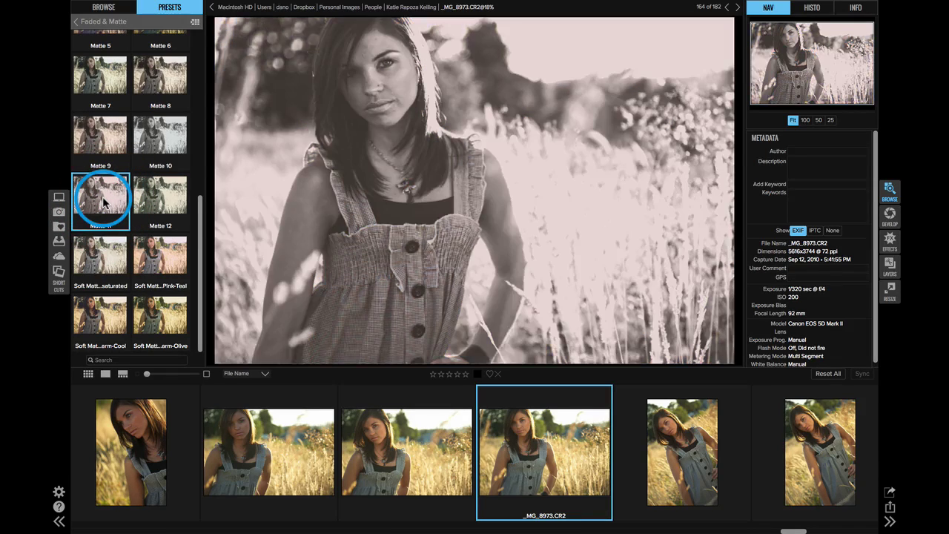
{"action": "left_click", "coordinate": [429, 205]}
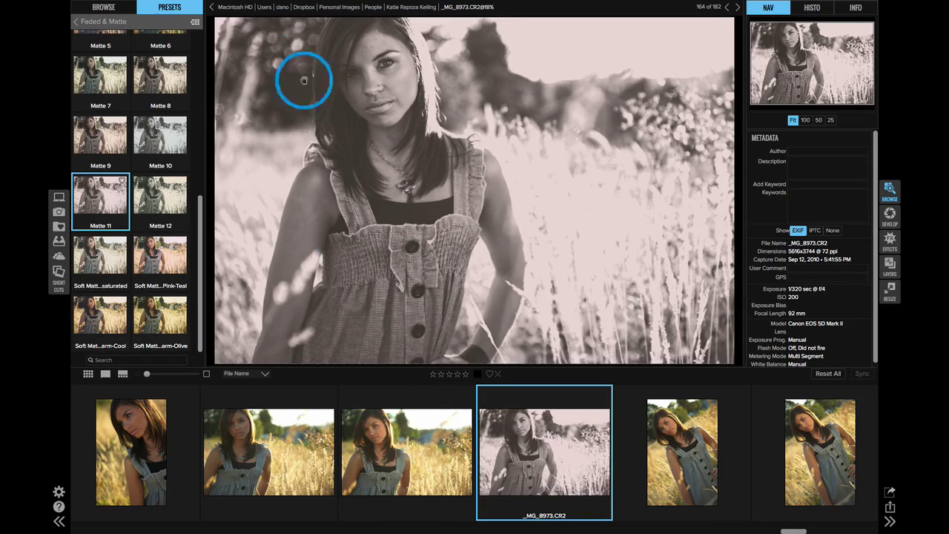
Copy the current edit settings of _MG_8973 from the Settings menu
{"action": "mouse_move", "coordinate": [252, 8]}
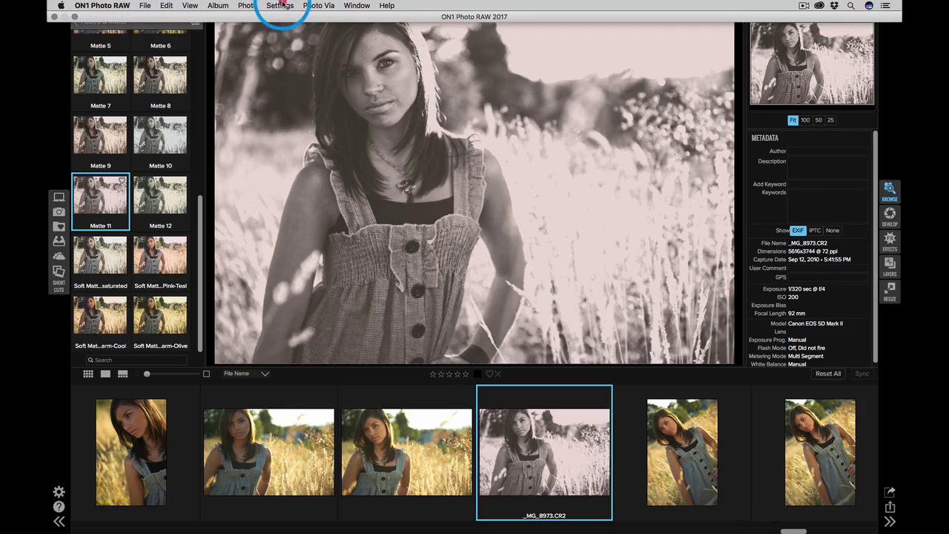
{"action": "left_click", "coordinate": [280, 5]}
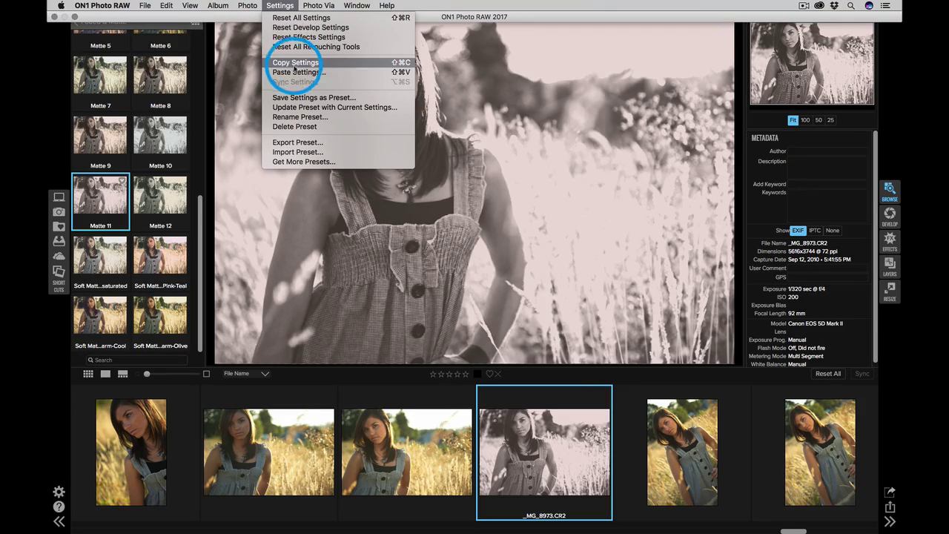
{"action": "left_click", "coordinate": [293, 63]}
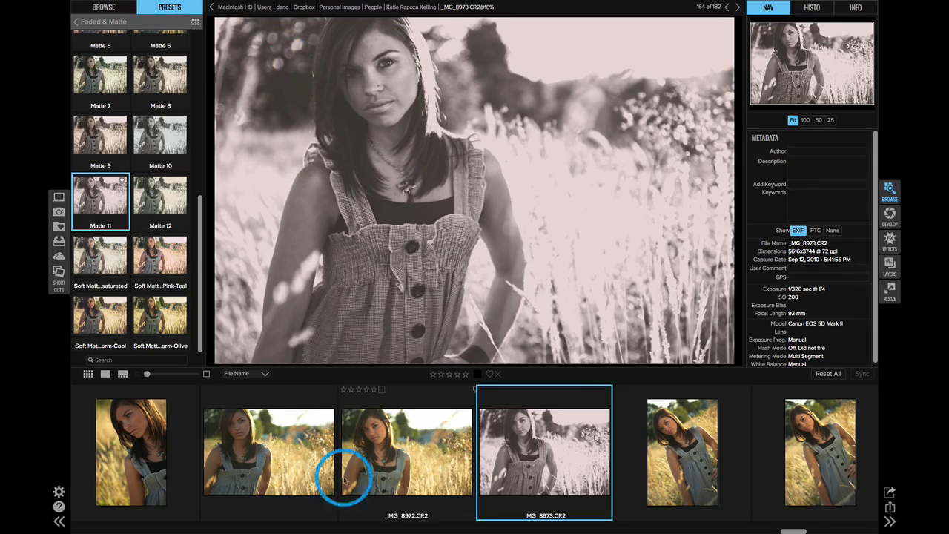
Paste the copied Matte 11 settings onto _MG_8972
{"action": "left_click", "coordinate": [364, 481]}
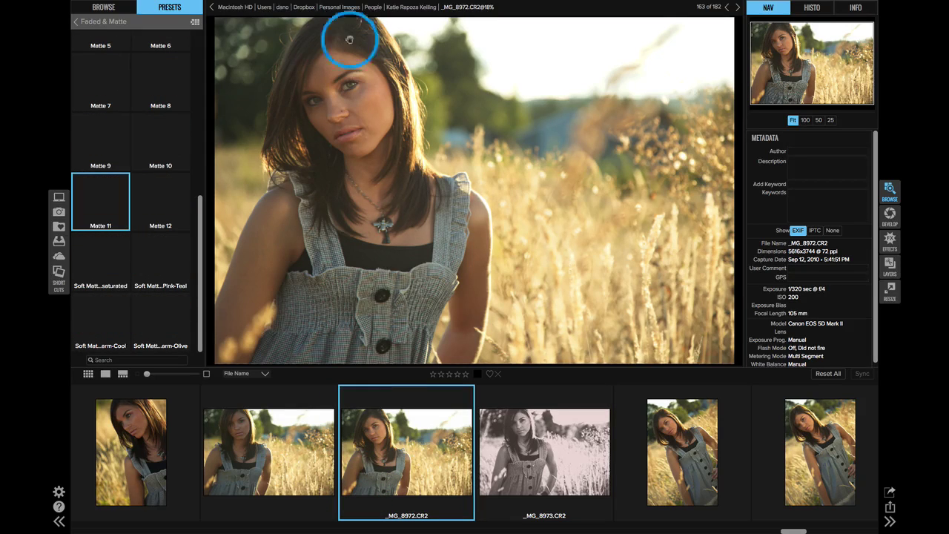
{"action": "left_click", "coordinate": [283, 8]}
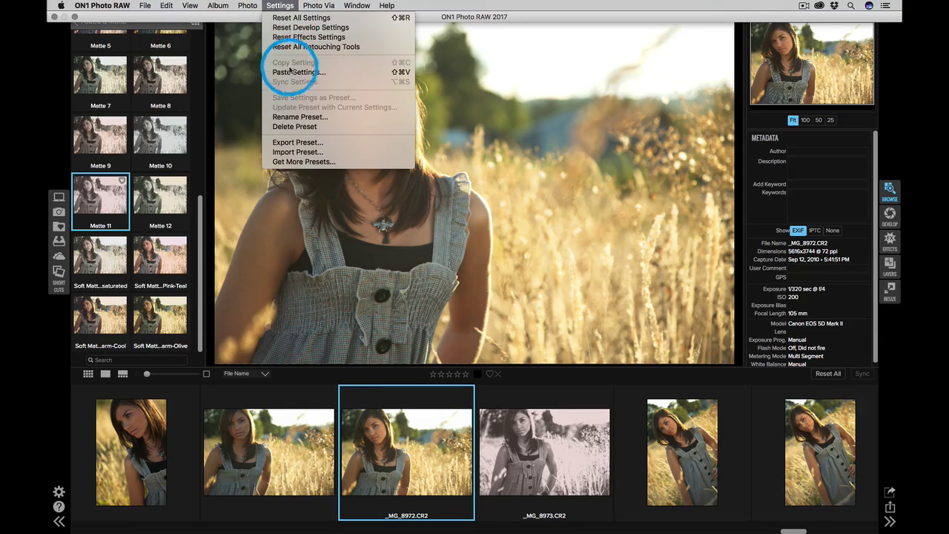
{"action": "left_click", "coordinate": [290, 72]}
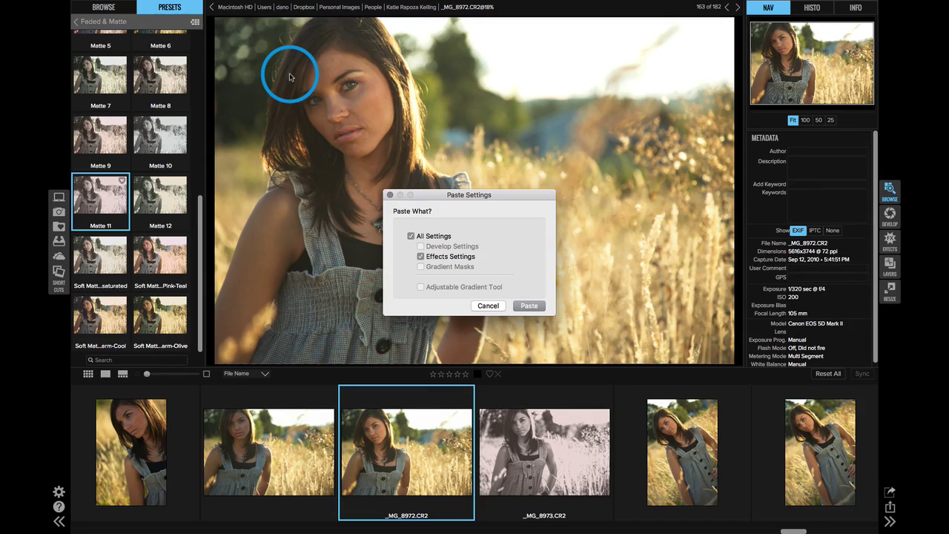
{"action": "left_click", "coordinate": [529, 306]}
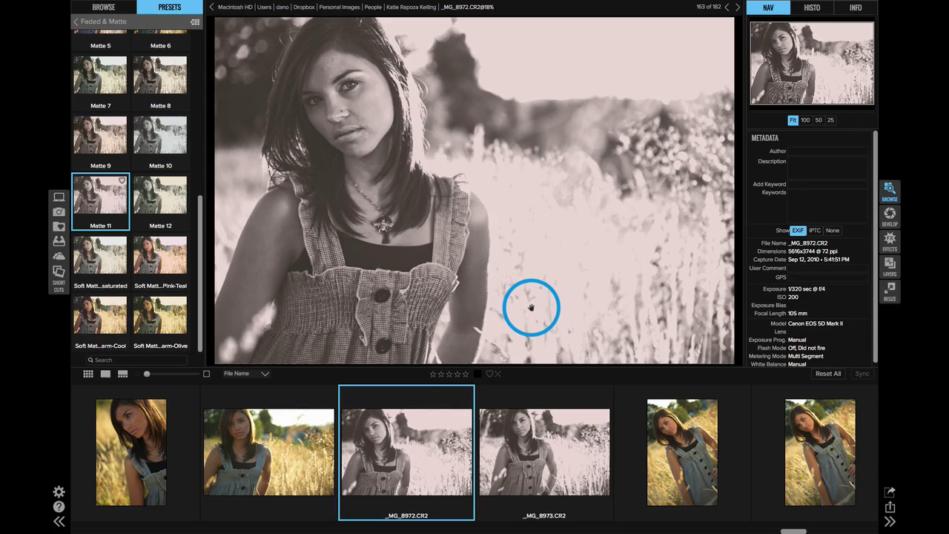
Select _MG_8964 through _MG_8975 in the filmstrip and sync the Matte 11 settings across them
{"action": "left_click", "coordinate": [265, 445], "text": "super"}
{"action": "left_click", "coordinate": [169, 437], "text": "super"}
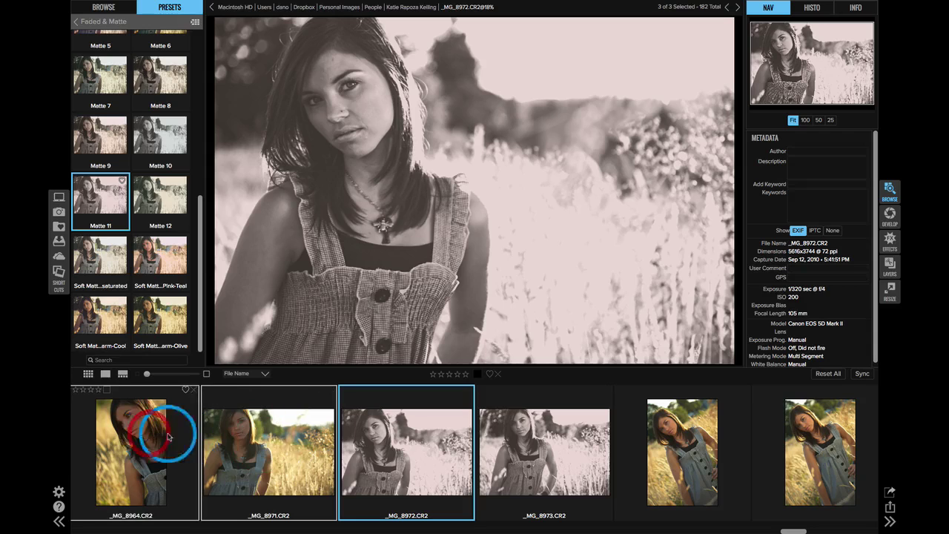
{"action": "left_click", "coordinate": [512, 480], "text": "super"}
{"action": "left_click", "coordinate": [668, 471], "text": "super"}
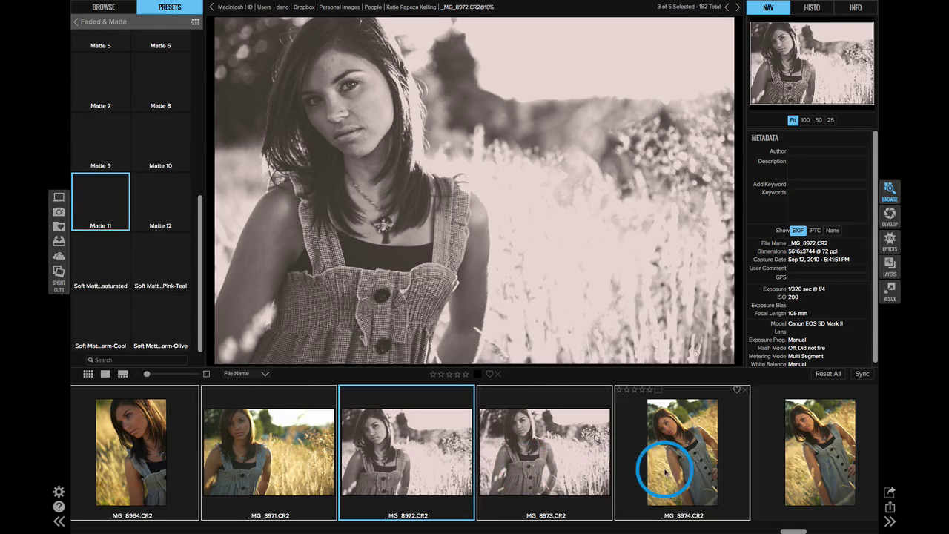
{"action": "left_click", "coordinate": [800, 469], "text": "super"}
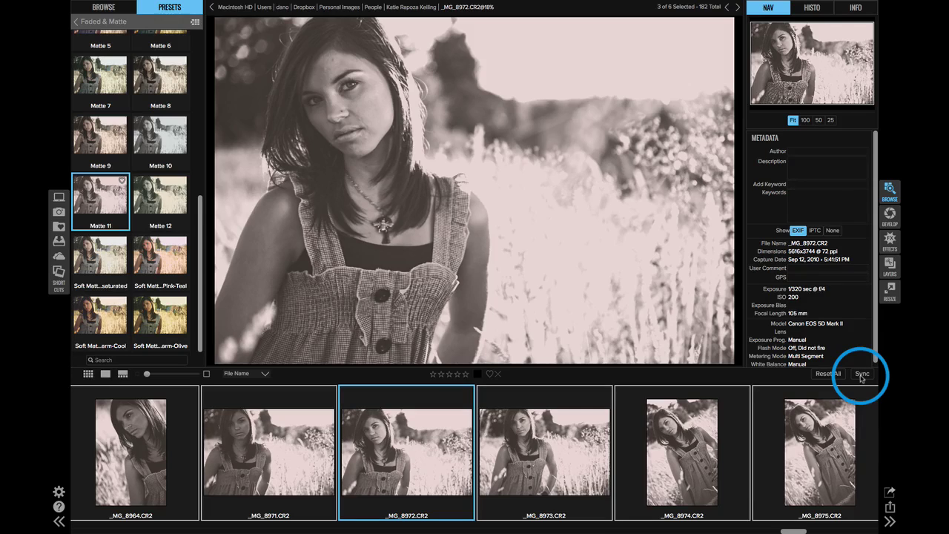
{"action": "left_click", "coordinate": [360, 148]}
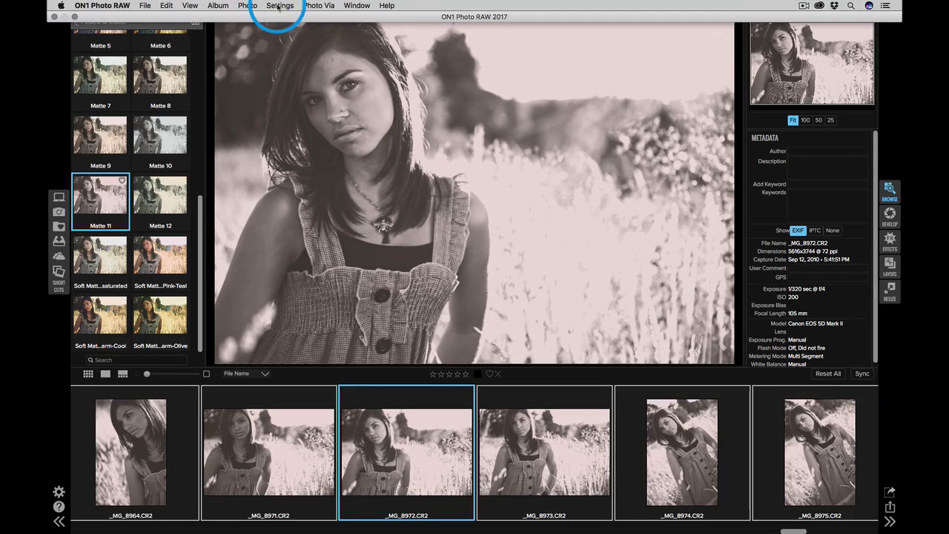
Choose Settings > Reset All Settings to clear the edits on the six selected photos
{"action": "left_click", "coordinate": [279, 6]}
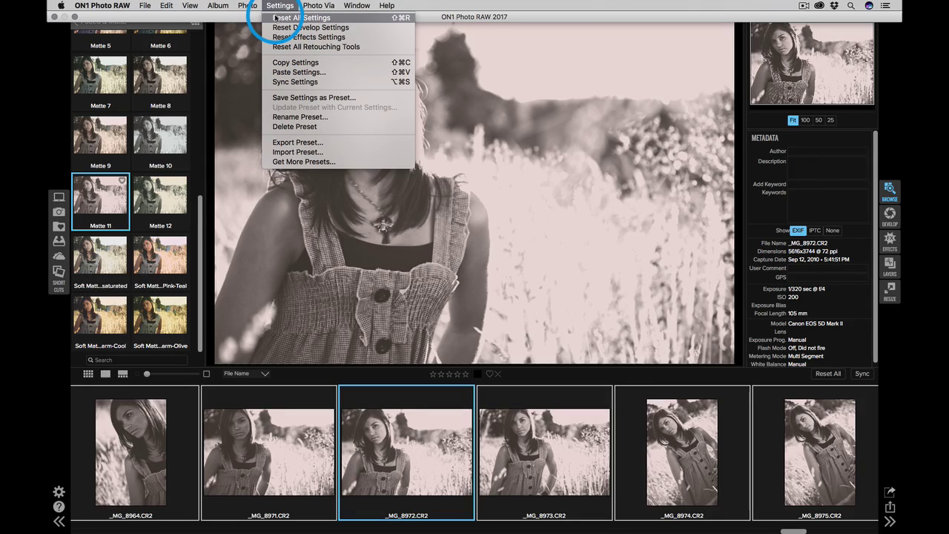
{"action": "left_click", "coordinate": [276, 17]}
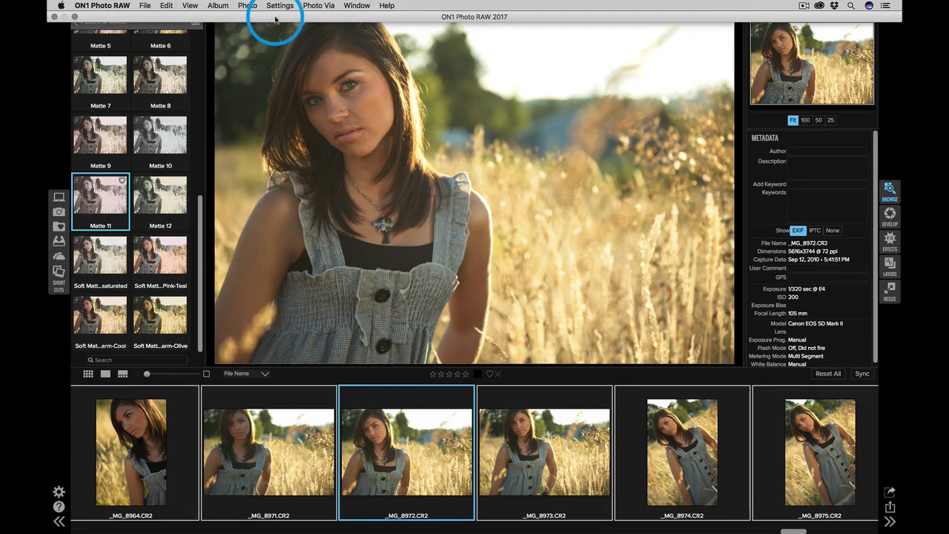
In the Effects module, apply a grunge Textures preset to _MG_8972
{"action": "left_click", "coordinate": [890, 239]}
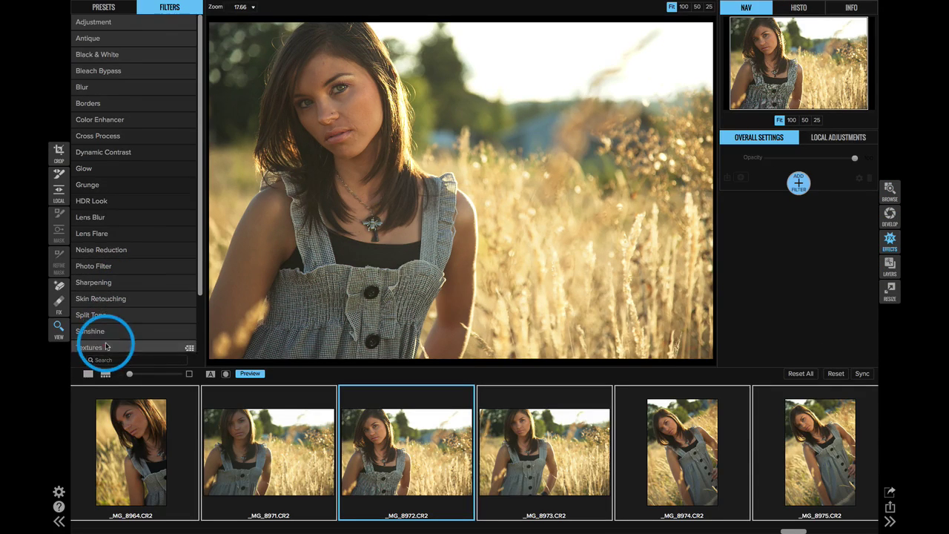
{"action": "left_click", "coordinate": [112, 339]}
{"action": "scroll", "coordinate": [126, 165], "scroll_direction": "down", "scroll_amount": 10}
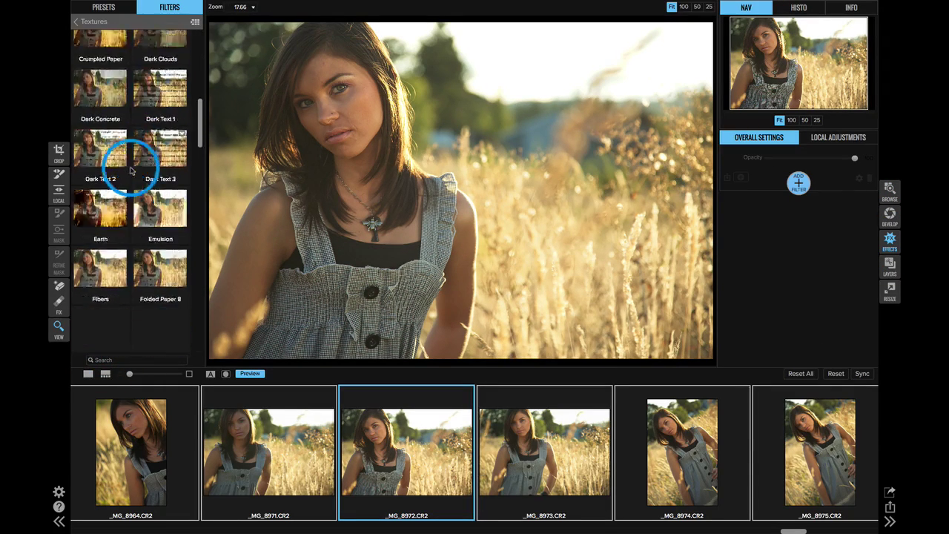
{"action": "left_click", "coordinate": [164, 236]}
Add a second filter with the Vintage Red-Yellow tone
{"action": "left_click", "coordinate": [798, 182]}
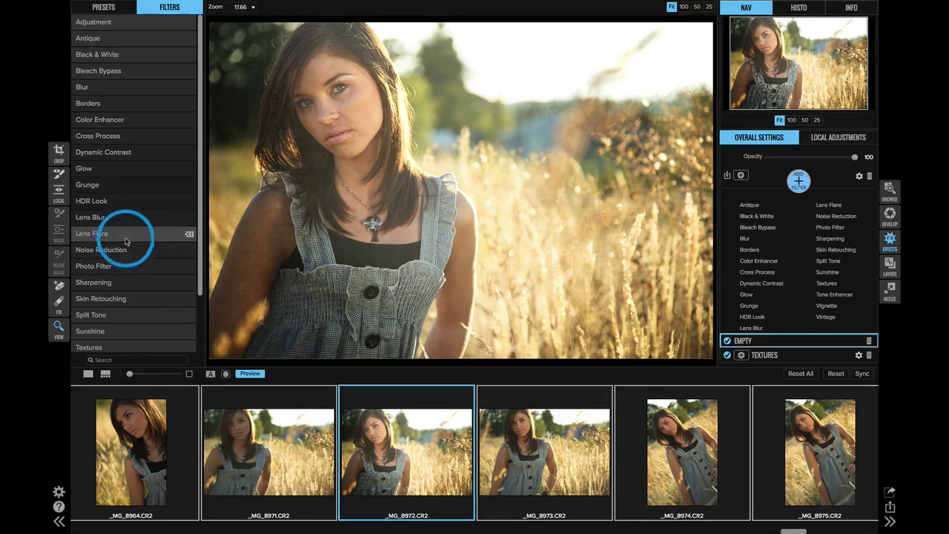
{"action": "scroll", "coordinate": [111, 297], "scroll_direction": "down", "scroll_amount": 3}
{"action": "left_click", "coordinate": [106, 322]}
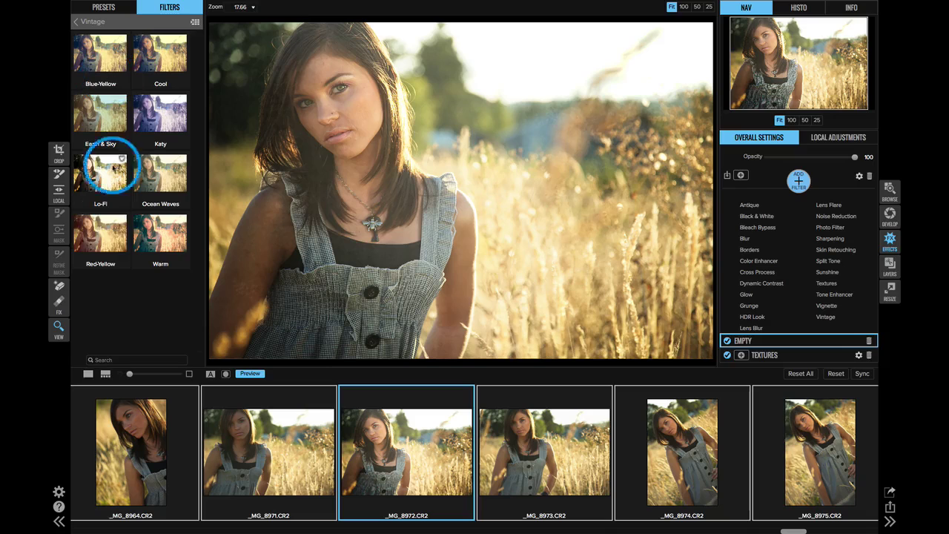
{"action": "left_click", "coordinate": [96, 222]}
{"action": "left_click", "coordinate": [799, 181]}
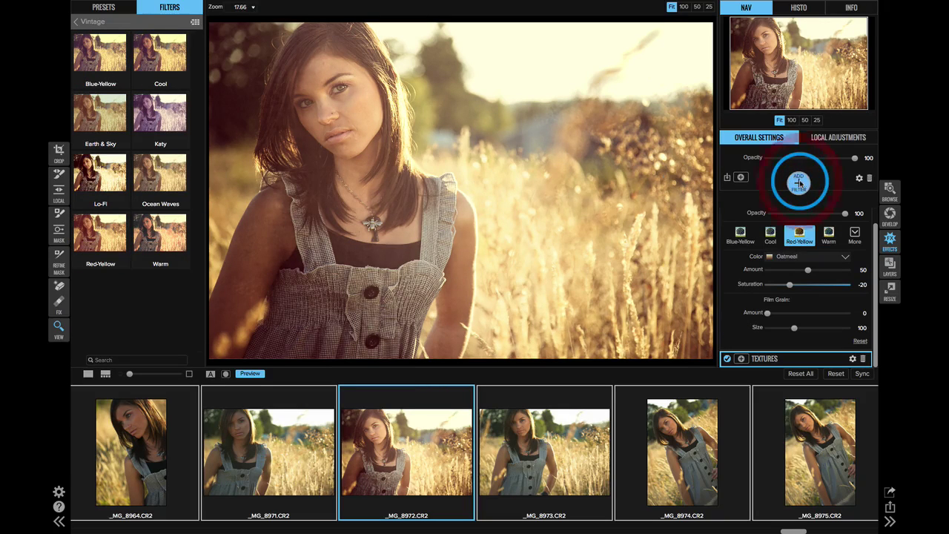
Add a Vignette filter using the My Big Softy preset to darken the edges
{"action": "left_click", "coordinate": [811, 223]}
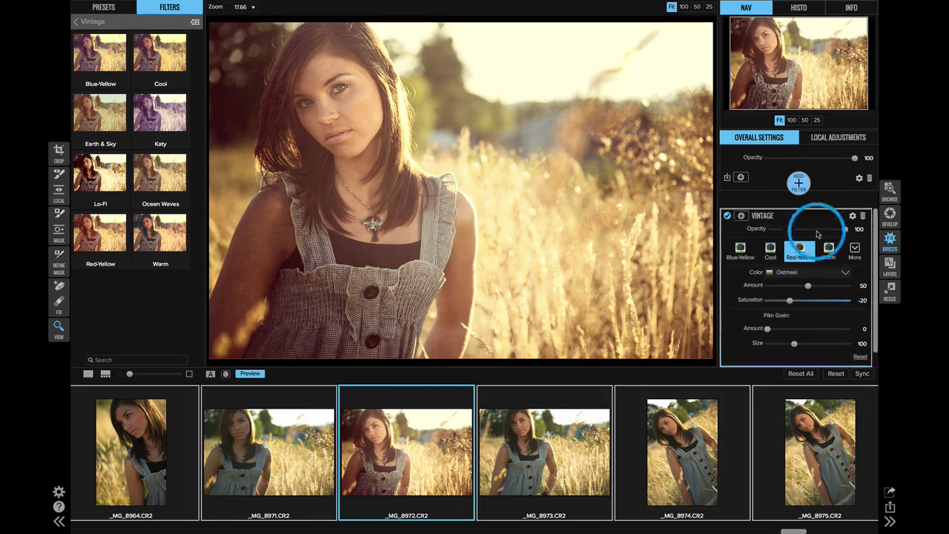
{"action": "left_click", "coordinate": [133, 184]}
{"action": "left_click", "coordinate": [103, 300]}
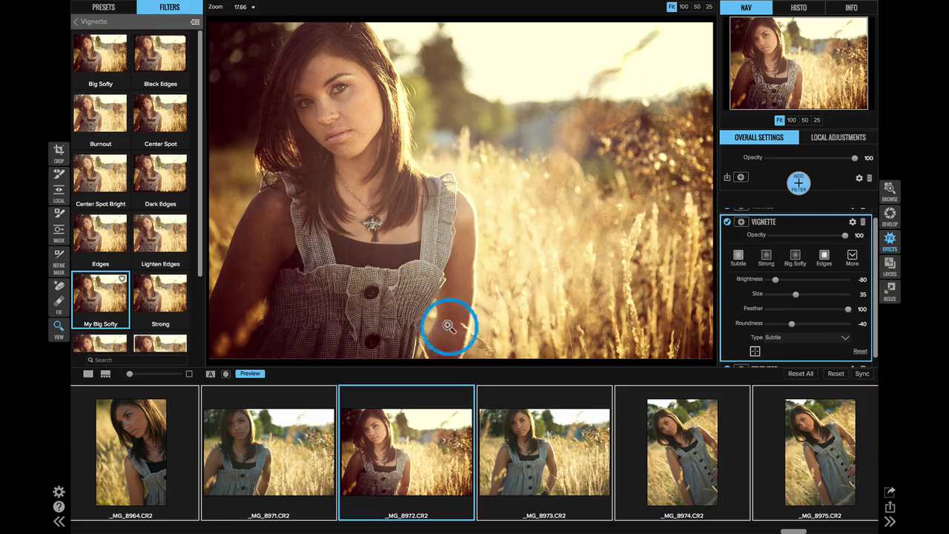
Sync the texture, Red-Yellow vintage and My Big Softy vignette to all six selected photos
{"action": "scroll", "coordinate": [822, 304], "scroll_direction": "up", "scroll_amount": 1}
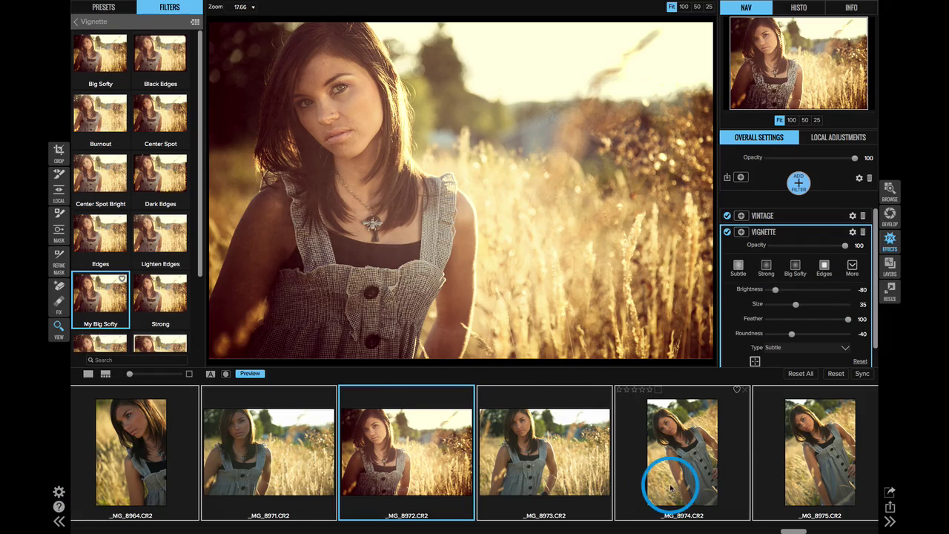
{"action": "left_click", "coordinate": [858, 374]}
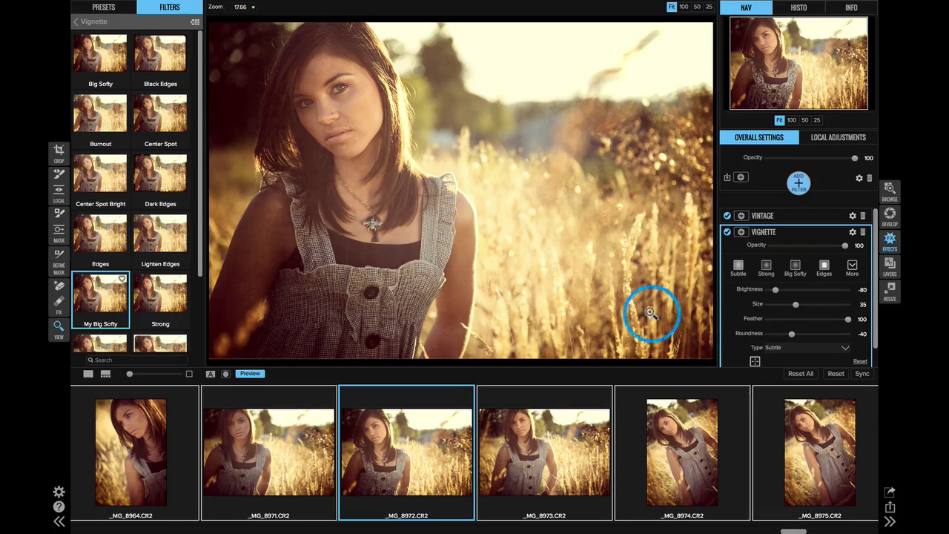
{"action": "mouse_move", "coordinate": [111, 6]}
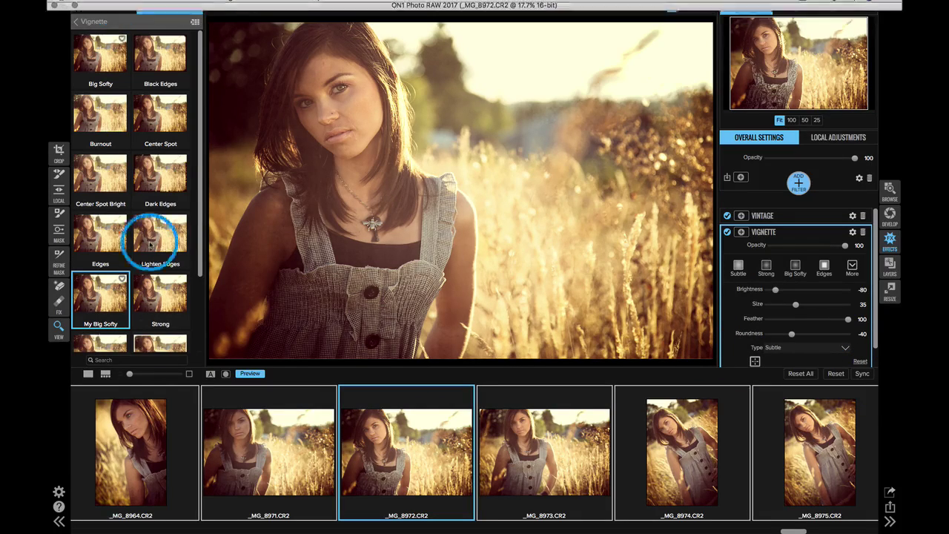
Turn on Save ON1 sidecar files in the Files preferences and confirm
{"action": "left_click", "coordinate": [59, 492]}
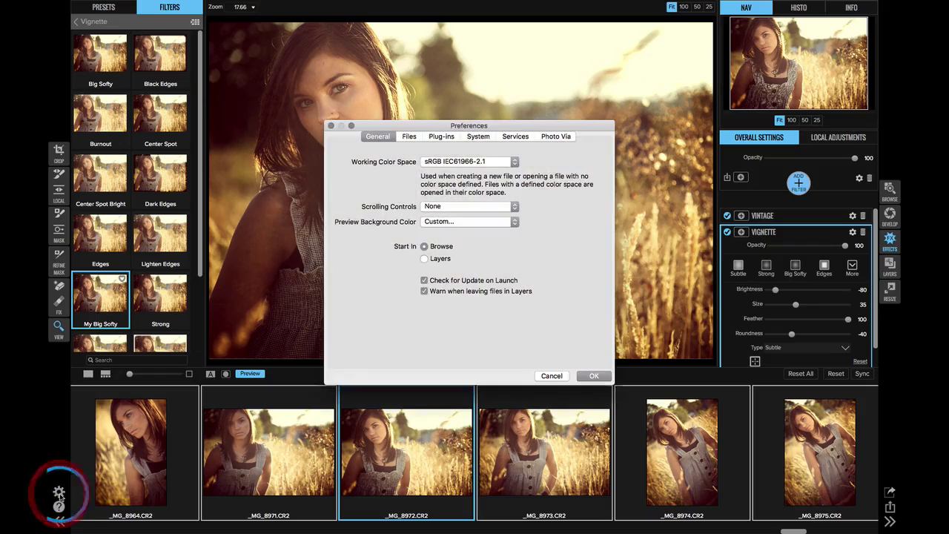
{"action": "left_click", "coordinate": [405, 138]}
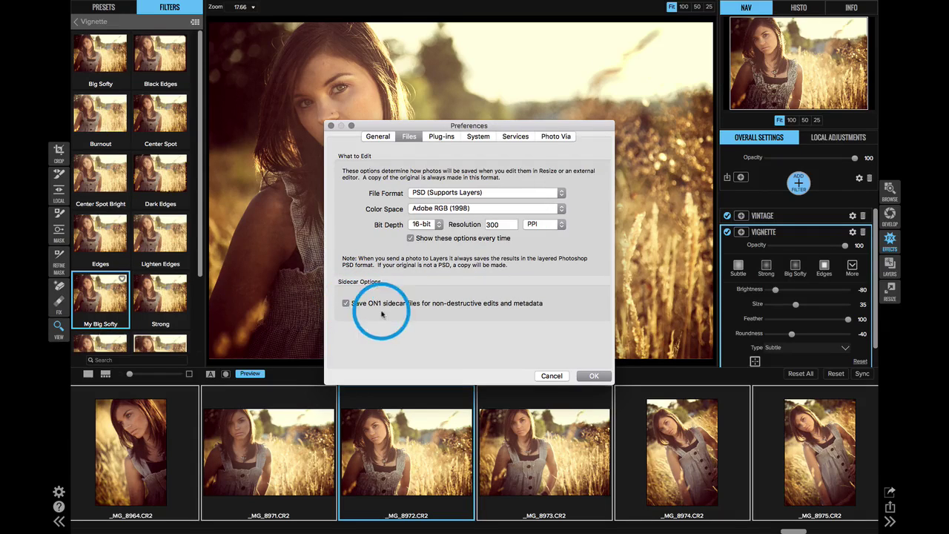
{"action": "left_click", "coordinate": [583, 377]}
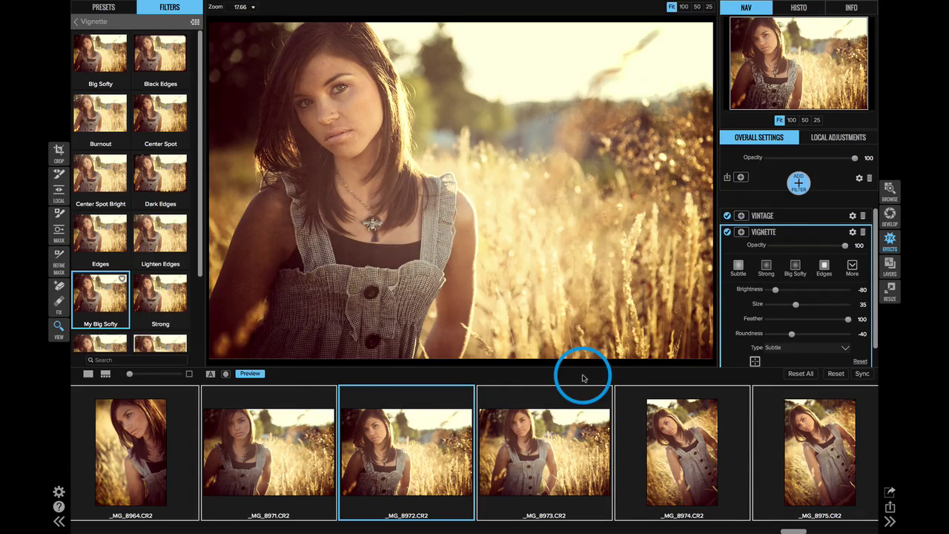